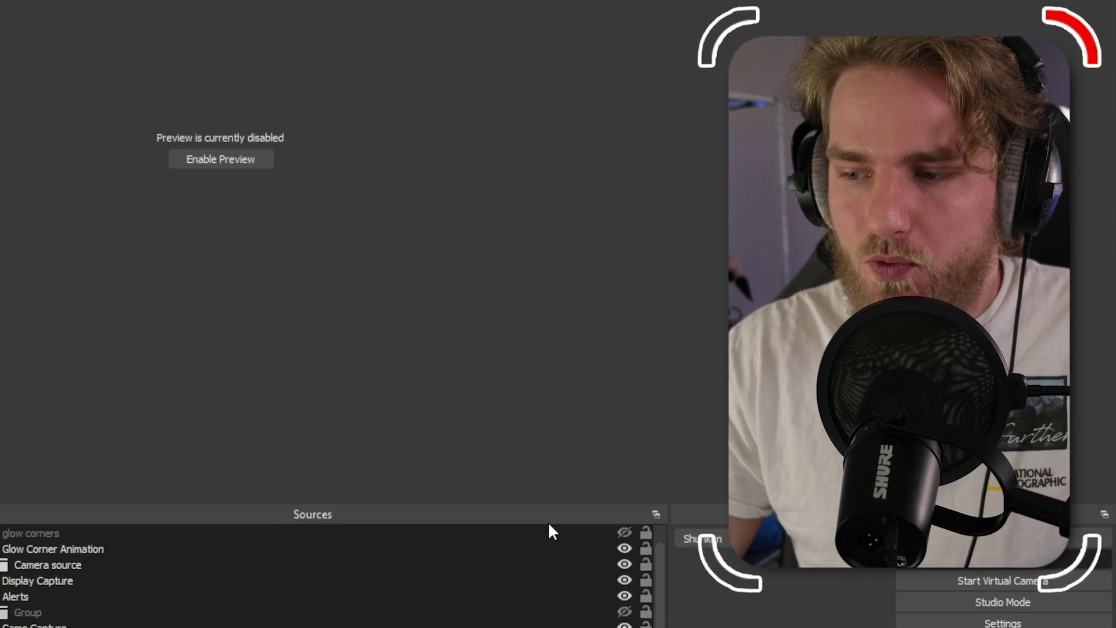
# - Add an Application Audio Output Capture source and start typing the name Music, fixing a typo
pyautogui.click(168, 598)
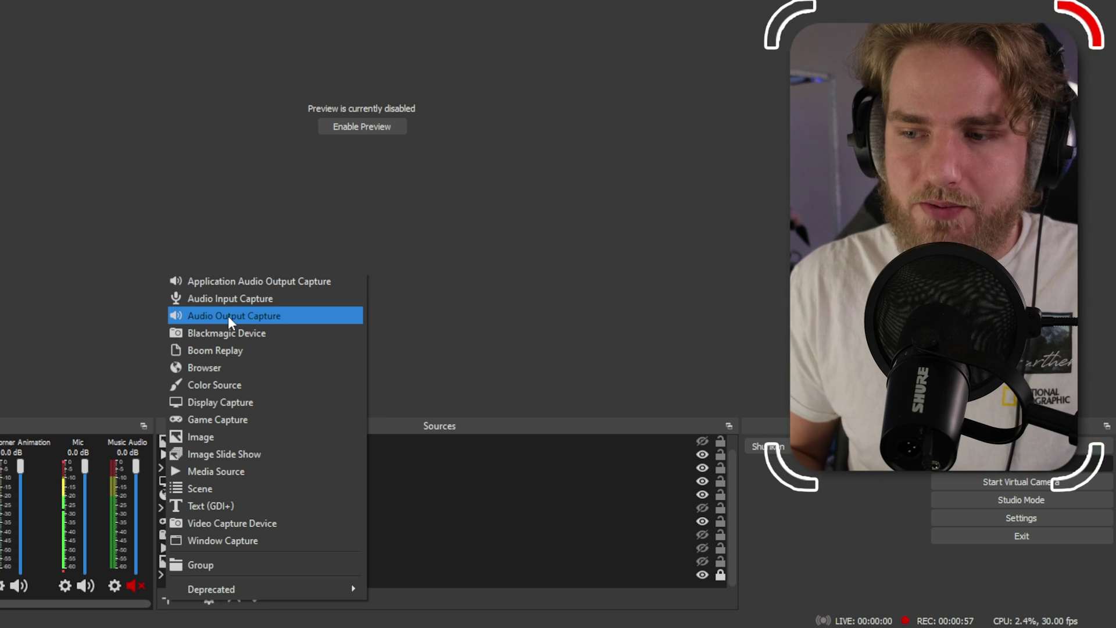
pyautogui.click(237, 282)
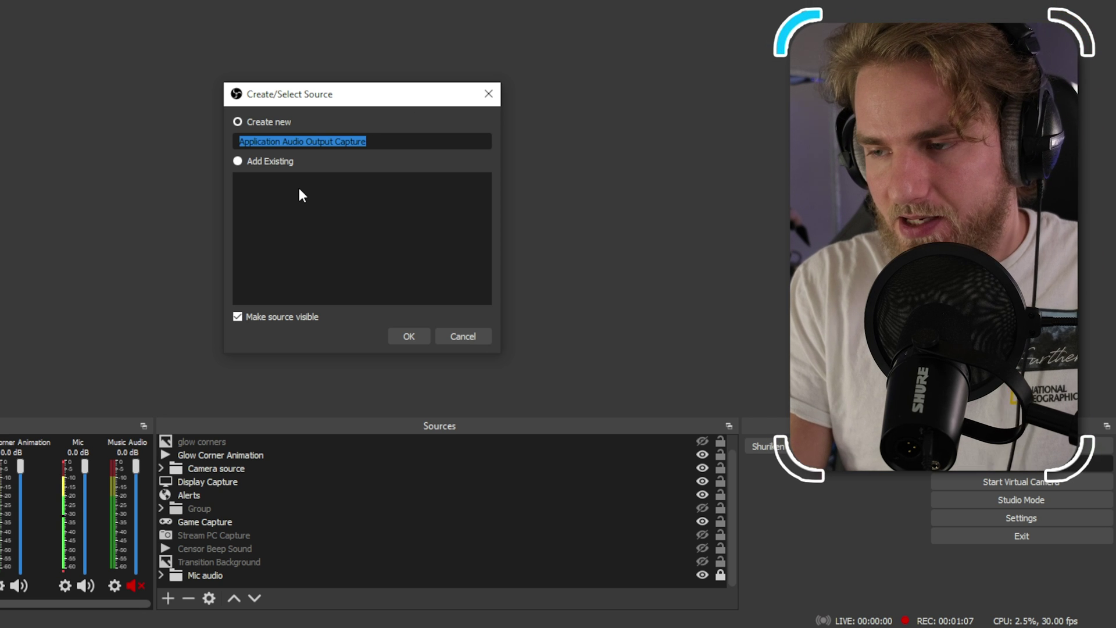
pyautogui.write('Musci')
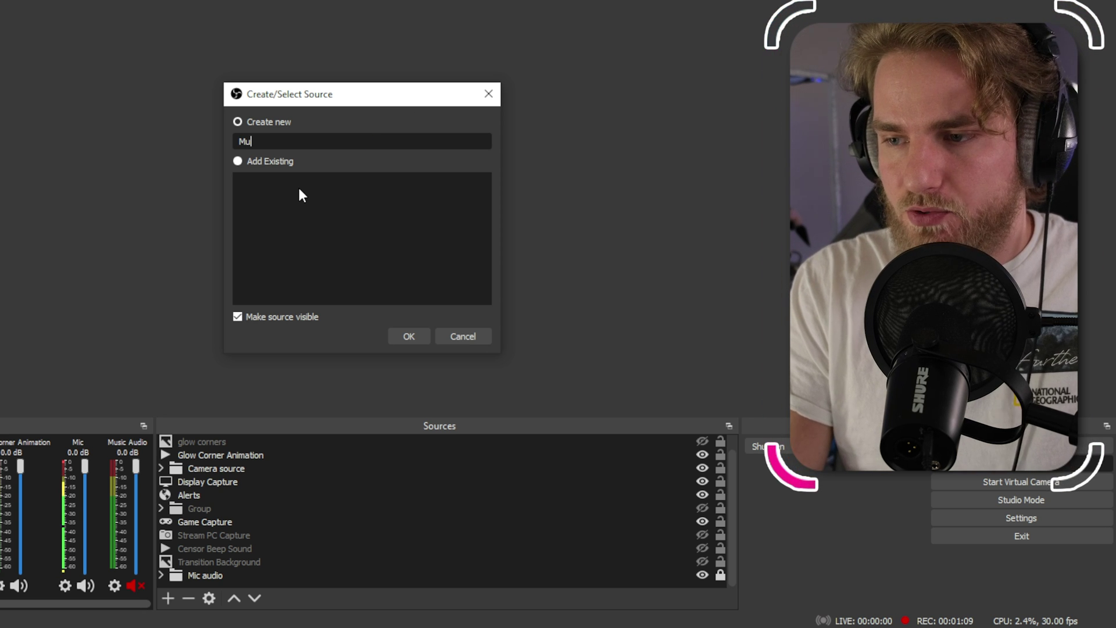
pyautogui.press('BackSpace')
pyautogui.press('BackSpace')
# - Finish naming the source Music and point it at the YouTube Music Desktop App window
pyautogui.write('ic')
pyautogui.click(419, 339)
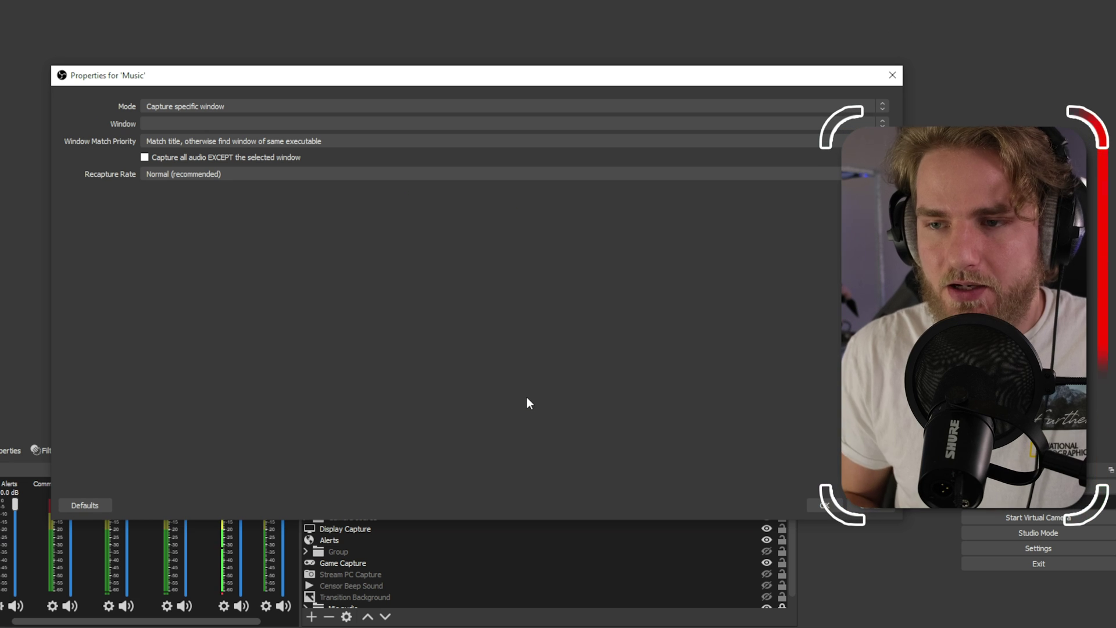
pyautogui.click(175, 123)
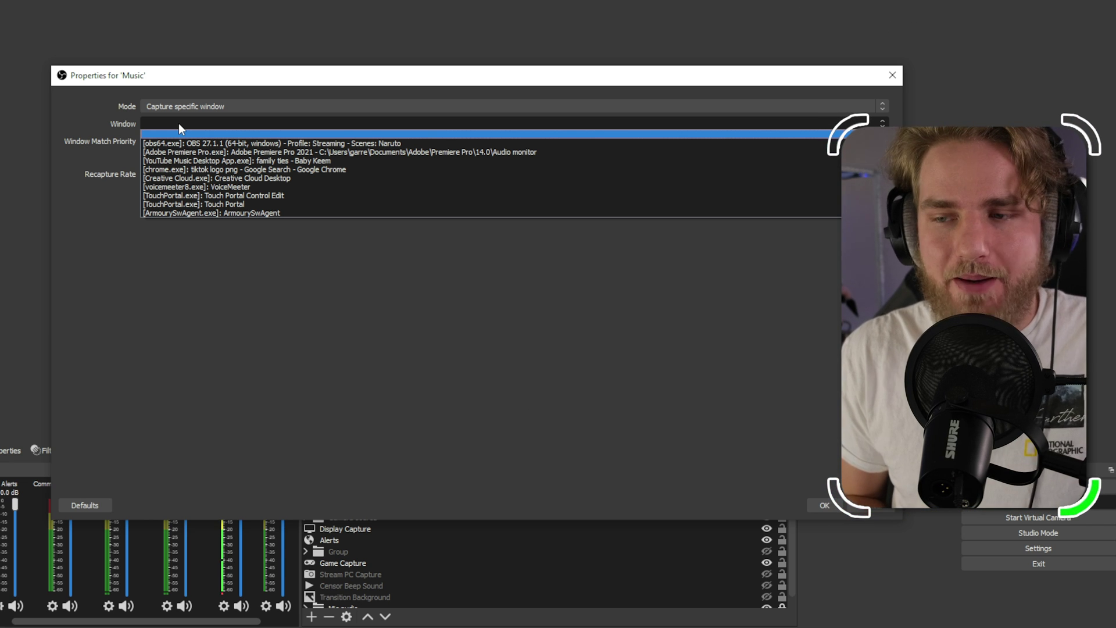
pyautogui.click(189, 161)
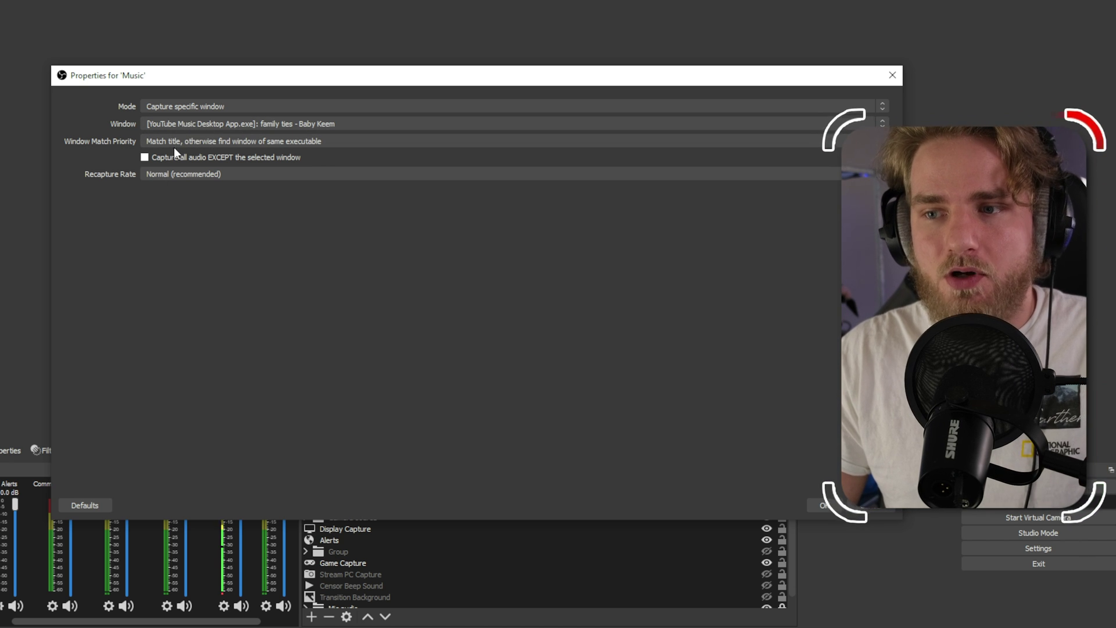
# - Leave window match priority unchanged and keep YouTube Music Desktop App as the captured window
pyautogui.click(207, 144)
pyautogui.click(169, 263)
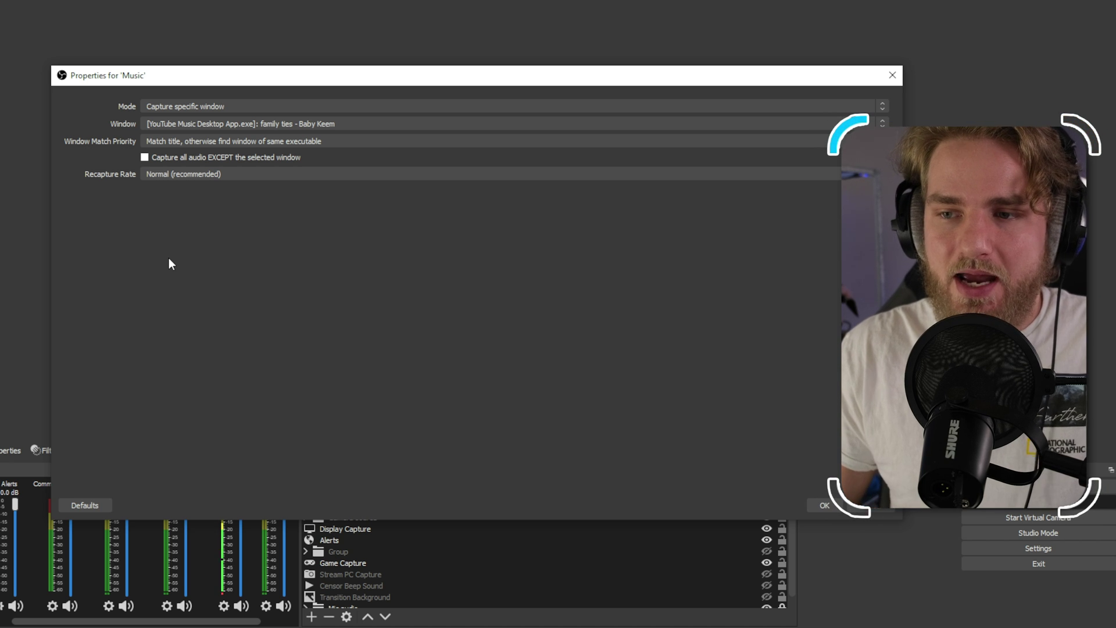
pyautogui.click(236, 125)
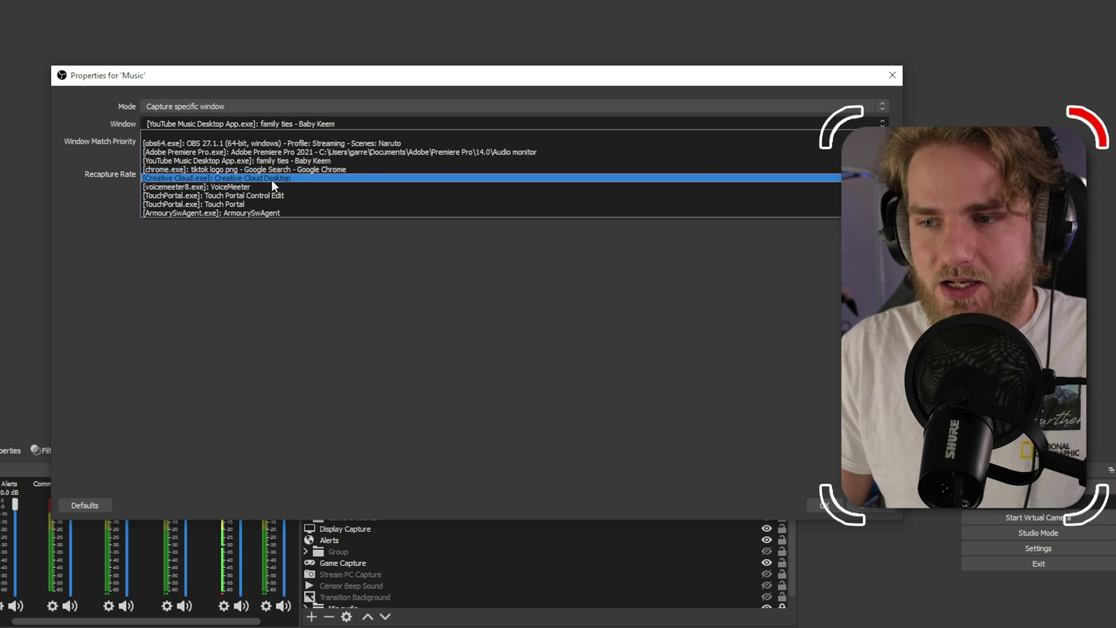
pyautogui.click(275, 121)
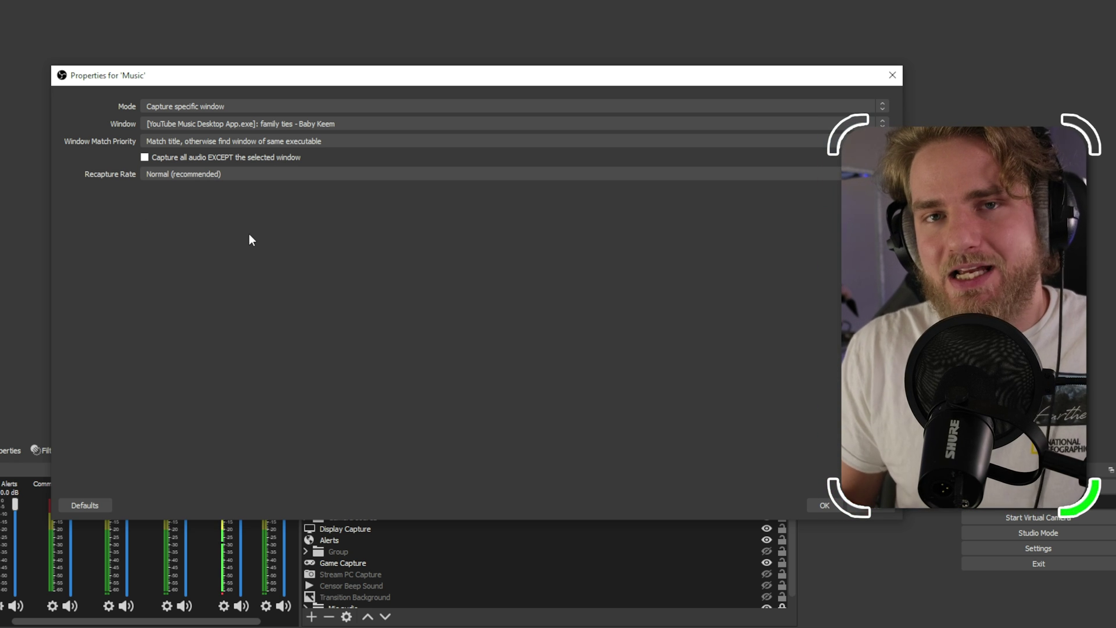
pyautogui.click(243, 124)
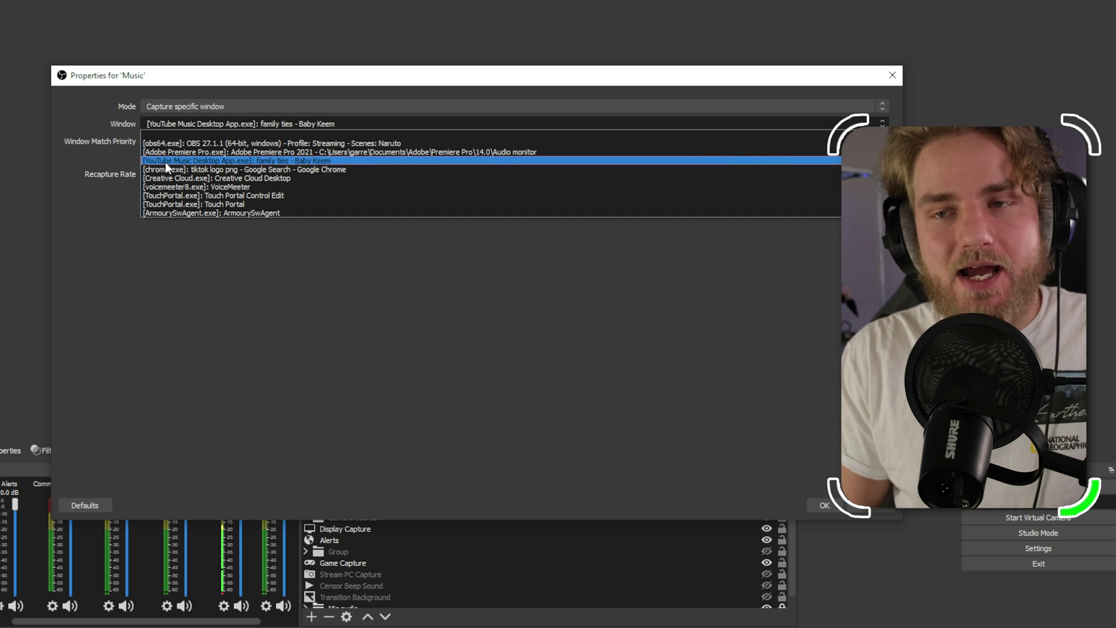
pyautogui.click(242, 128)
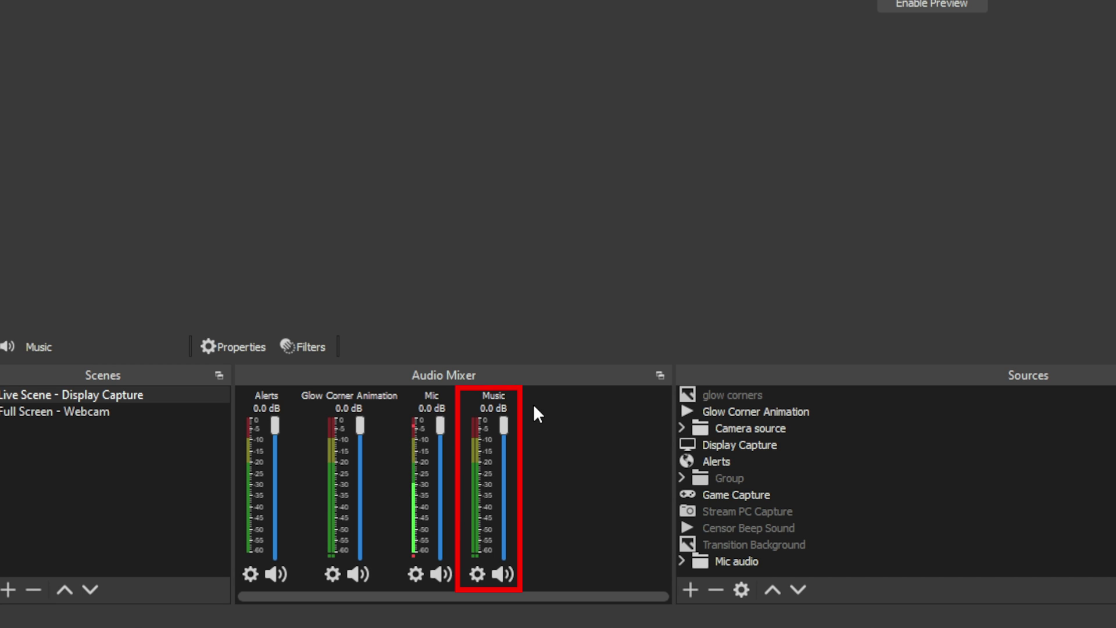
# - Add an Audio Monitor filter to the Music source, keeping the default name
pyautogui.click(476, 575)
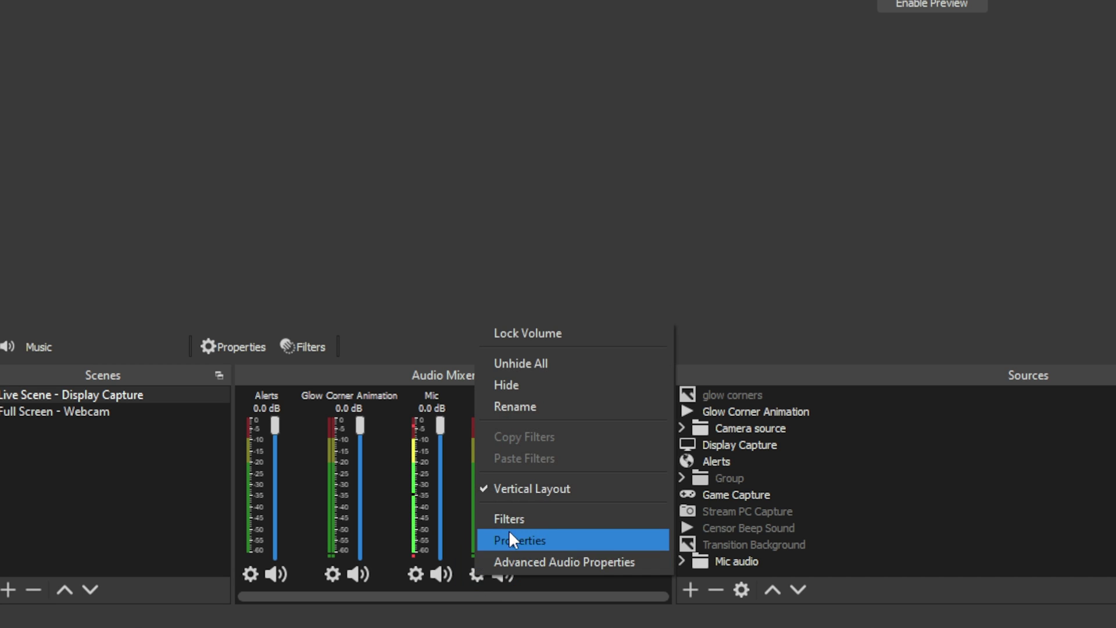
pyautogui.click(509, 518)
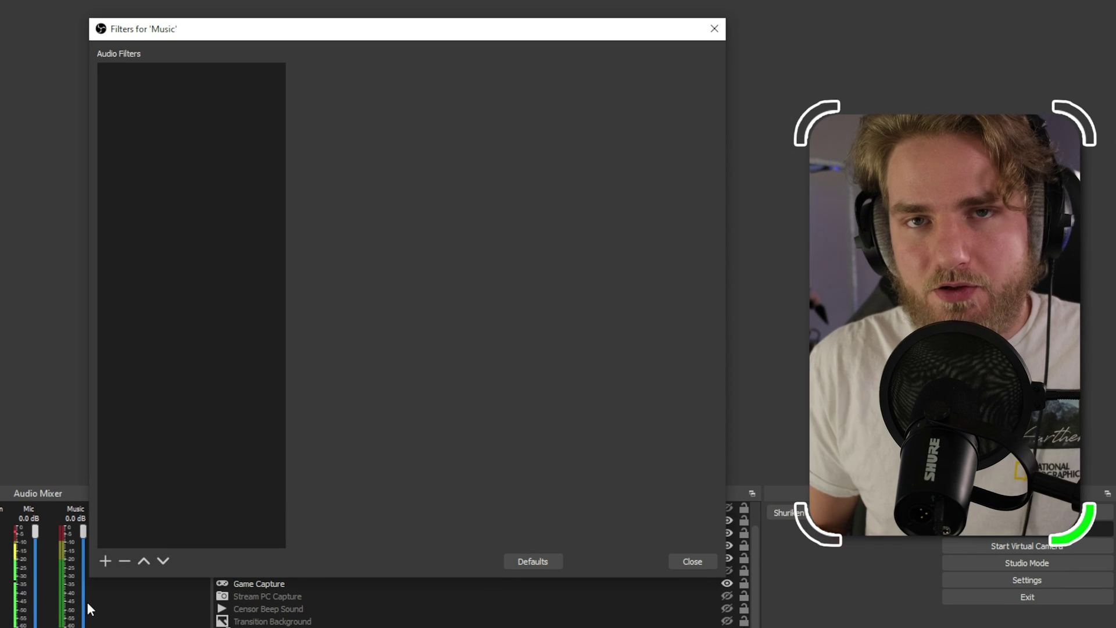
pyautogui.click(107, 564)
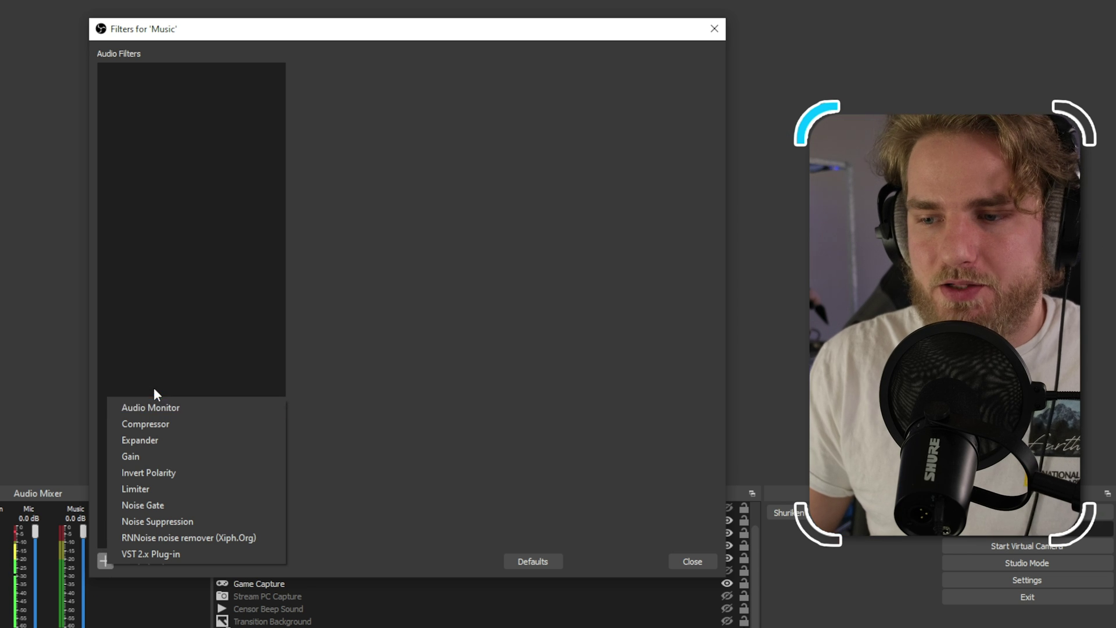
pyautogui.click(157, 408)
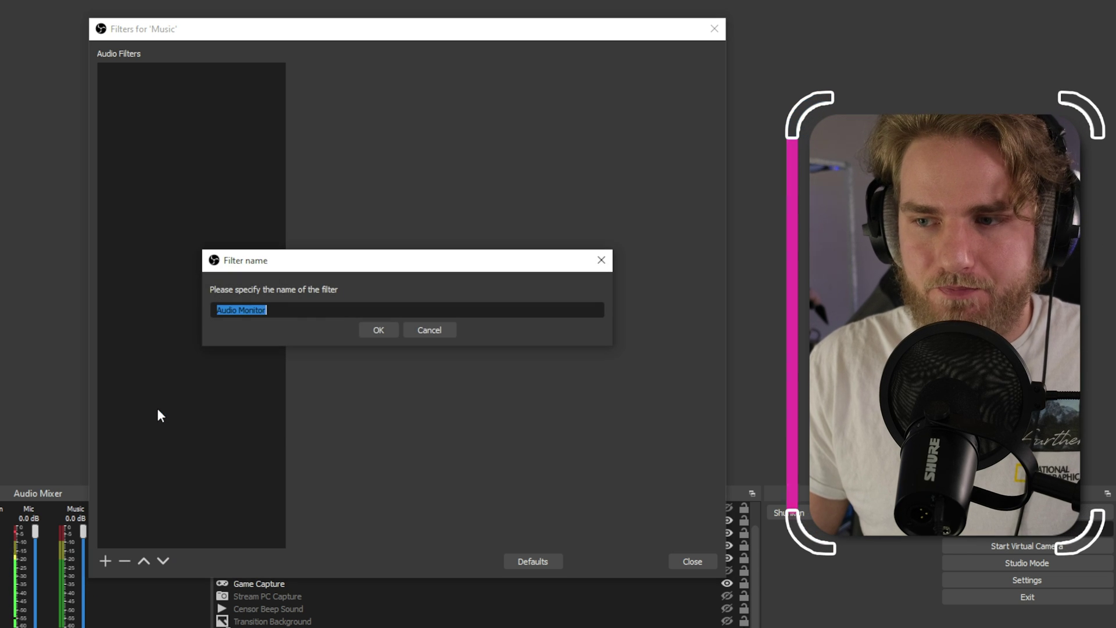
pyautogui.click(375, 330)
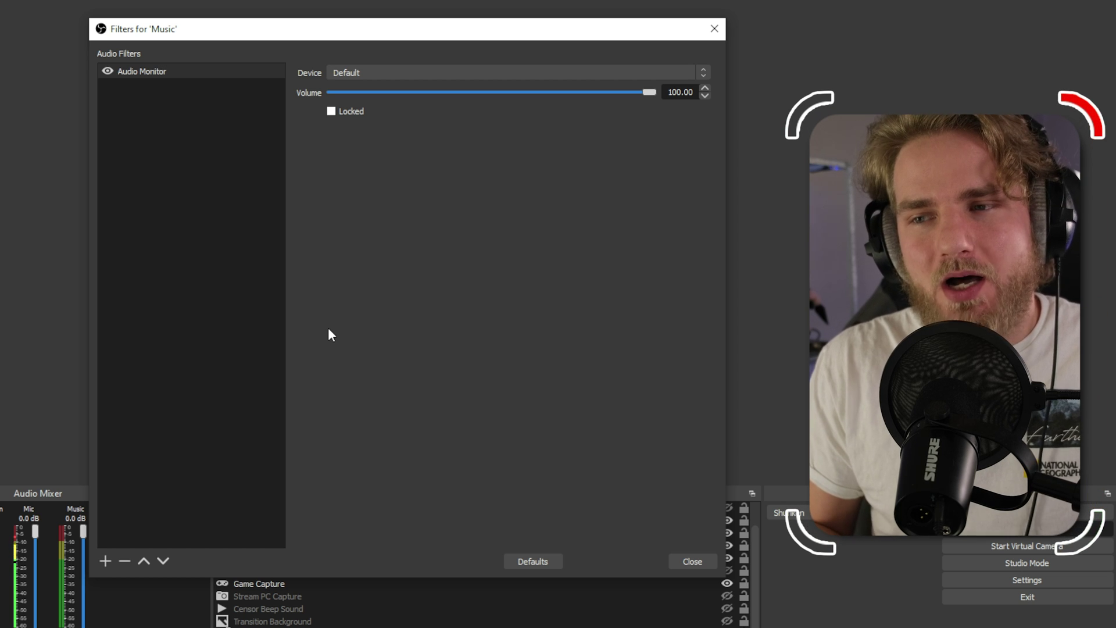
# - Route the Audio Monitor to Speakers (2- High Definition Audio Device) with a lowered volume
pyautogui.click(380, 71)
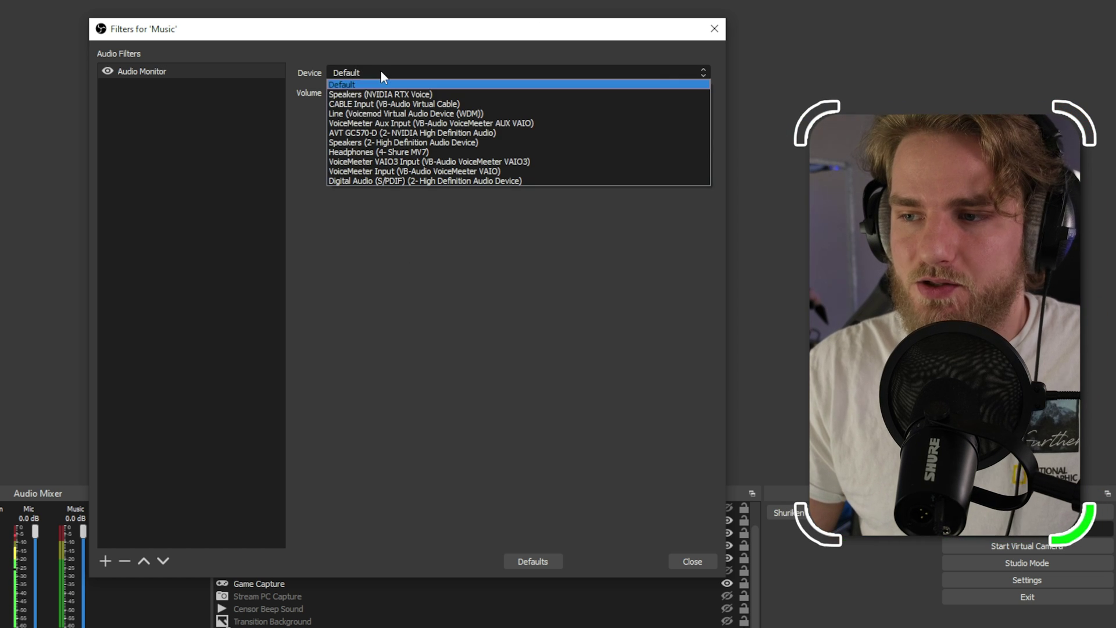
pyautogui.click(383, 142)
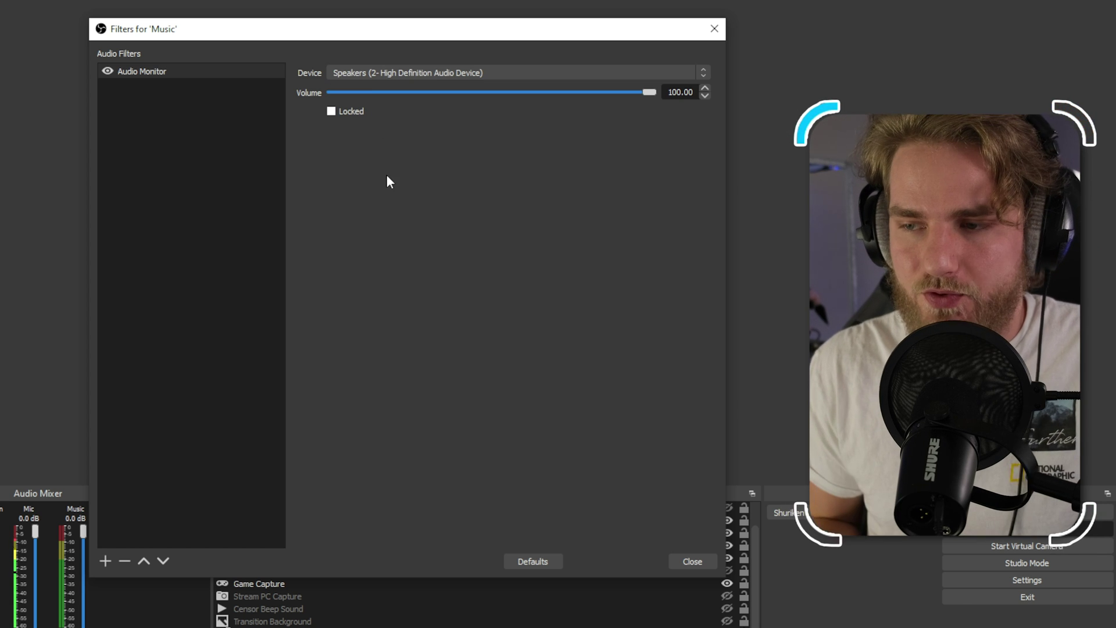
pyautogui.moveTo(646, 92); pyautogui.dragTo(551, 108)
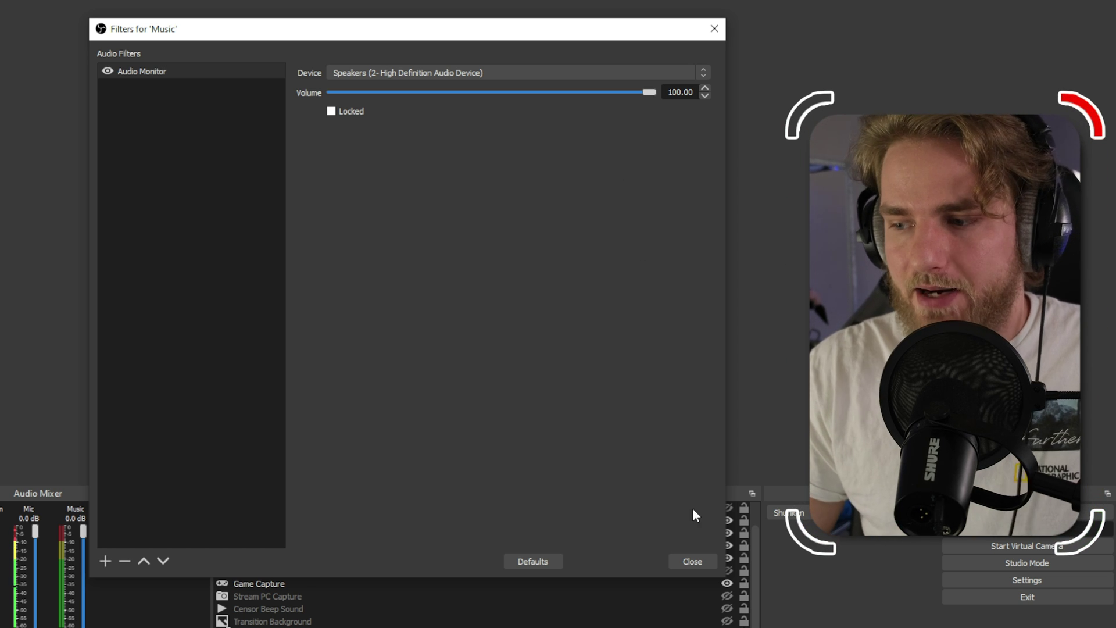
pyautogui.click(691, 563)
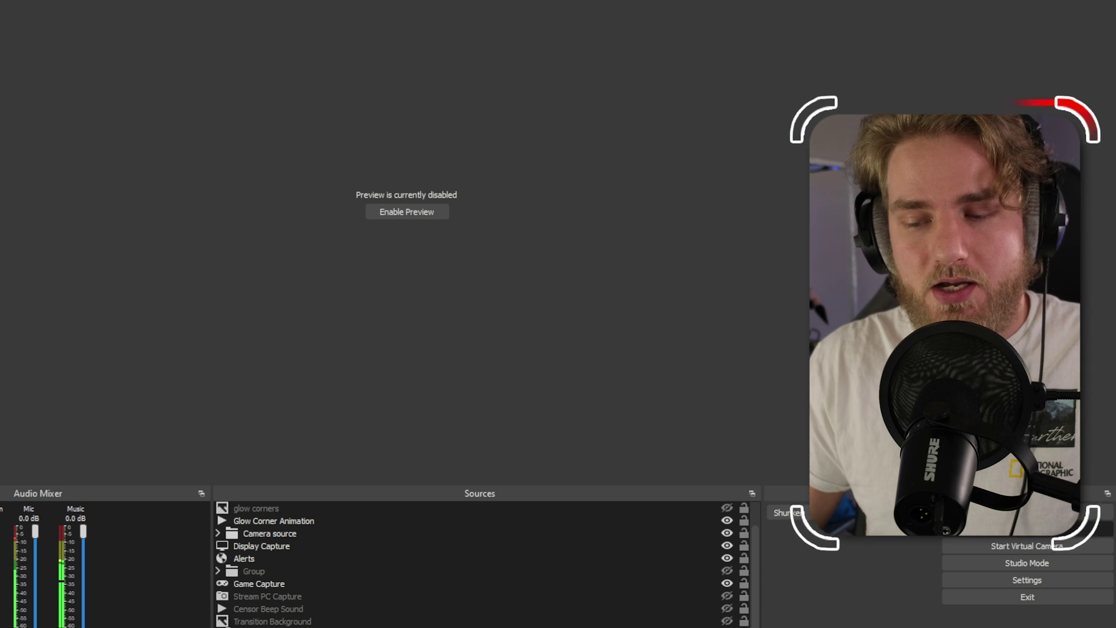
# - Reopen Music's filters and settle the Audio Monitor volume slider at about 35
pyautogui.rightClick(62, 625)
pyautogui.click(82, 600)
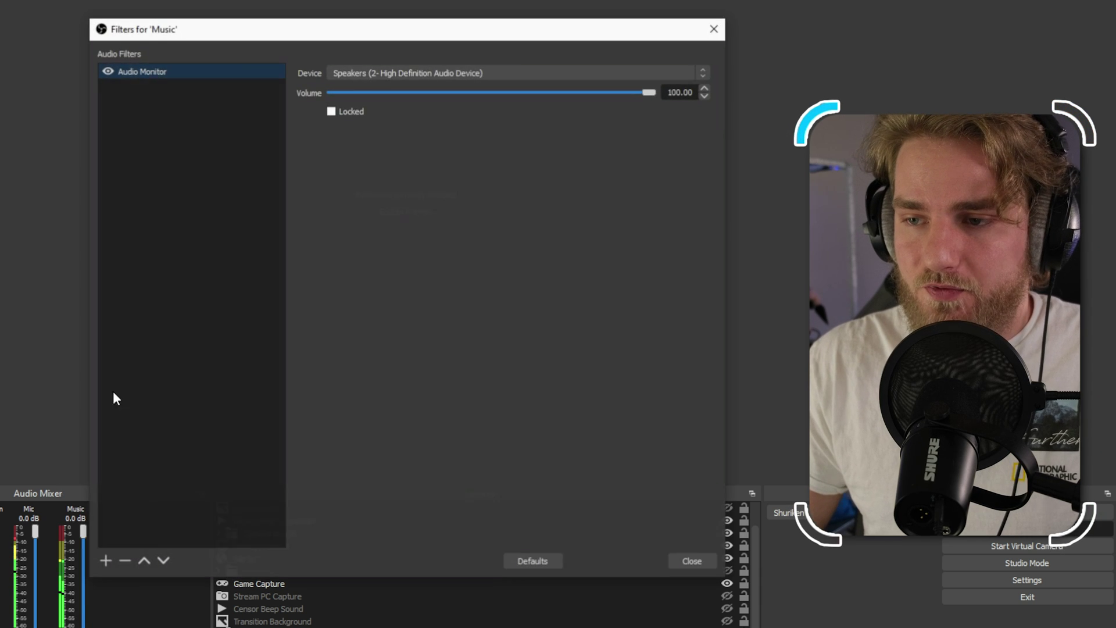
pyautogui.moveTo(274, 30); pyautogui.dragTo(506, 3)
pyautogui.moveTo(889, 47); pyautogui.dragTo(847, 47)
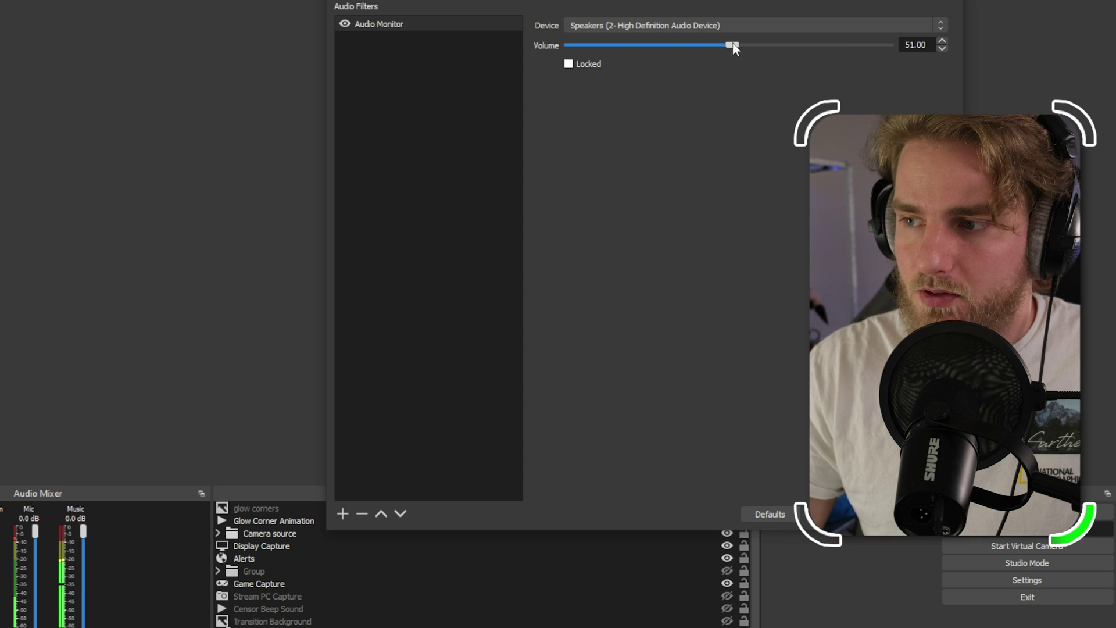
pyautogui.moveTo(730, 45); pyautogui.dragTo(705, 45)
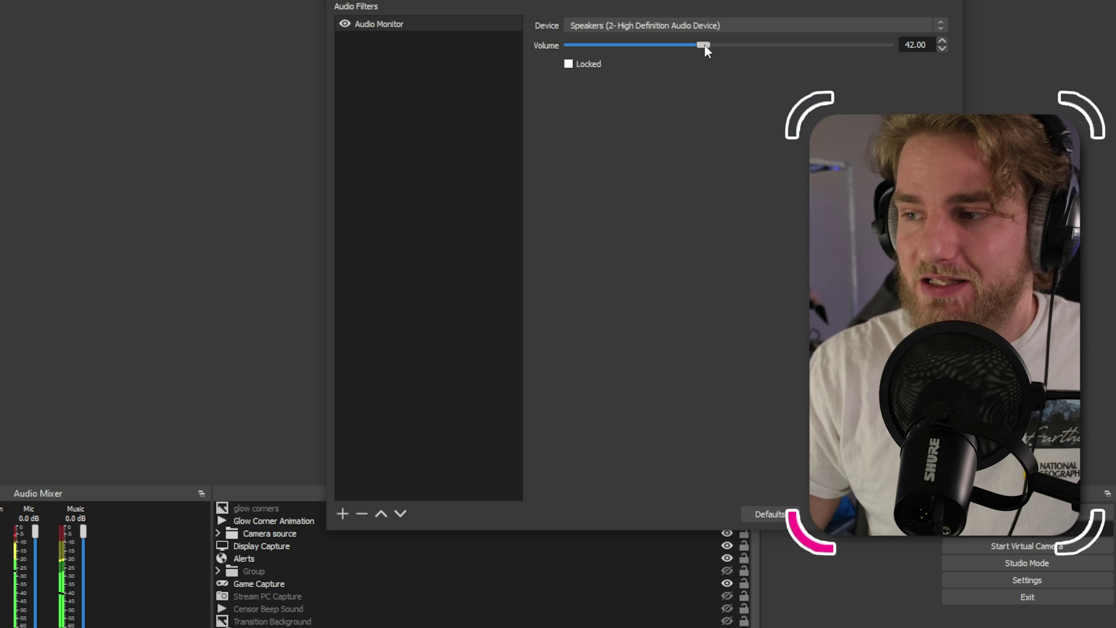
pyautogui.moveTo(704, 44); pyautogui.dragTo(577, 46)
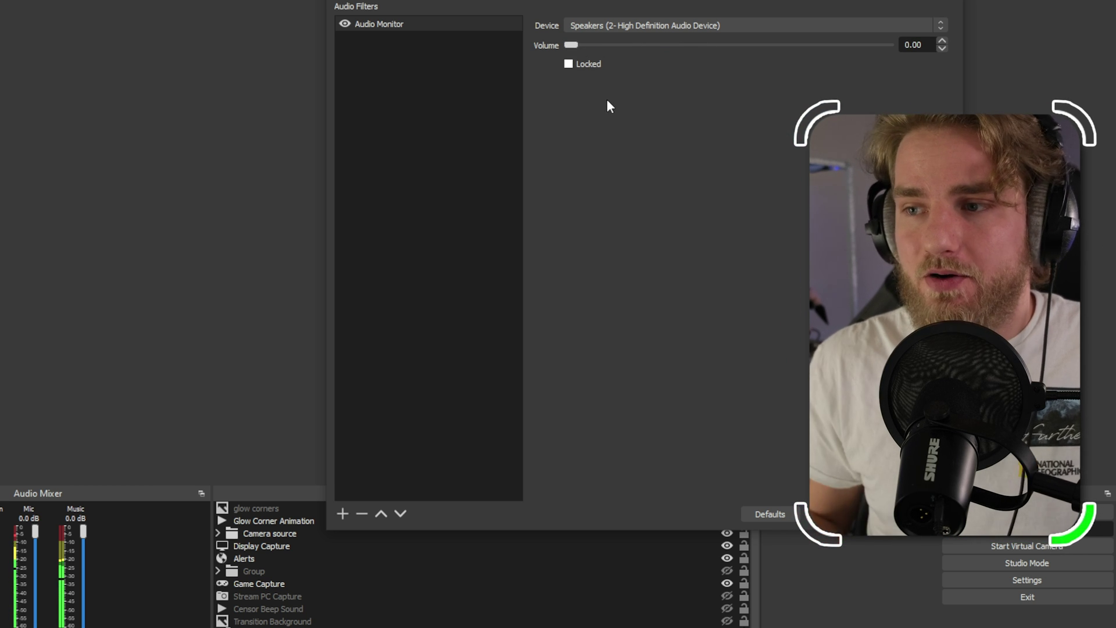
pyautogui.moveTo(571, 47); pyautogui.dragTo(757, 51)
pyautogui.press('Escape')
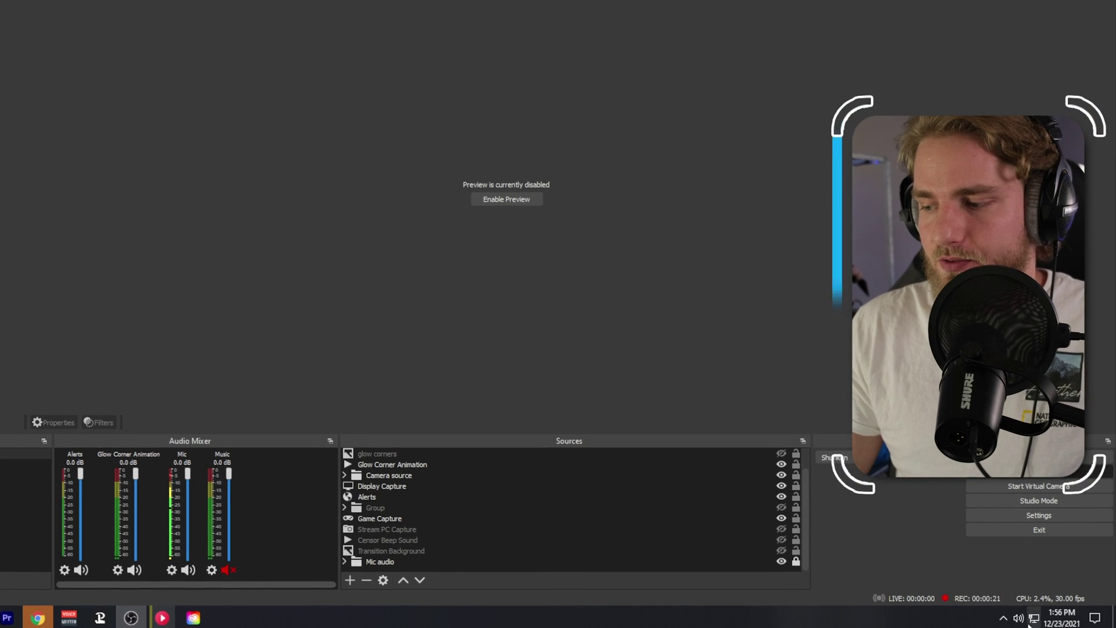
# - Mute VoiceMeeter Input in the Windows volume flyout, then use the Music channel's menu in OBS
pyautogui.click(1019, 616)
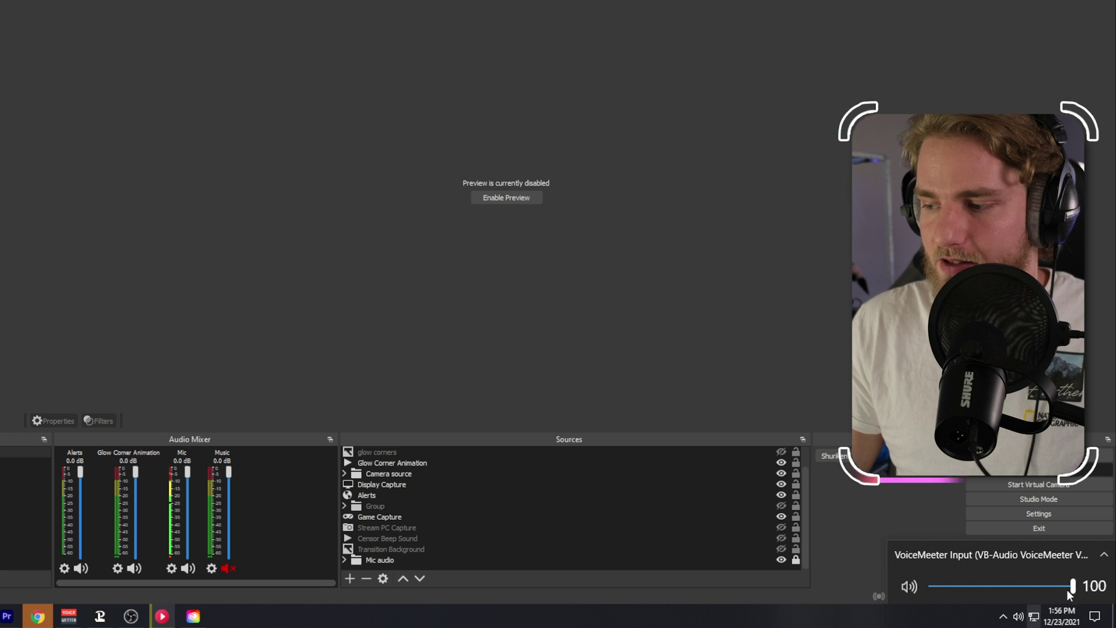
pyautogui.moveTo(964, 587); pyautogui.dragTo(929, 591)
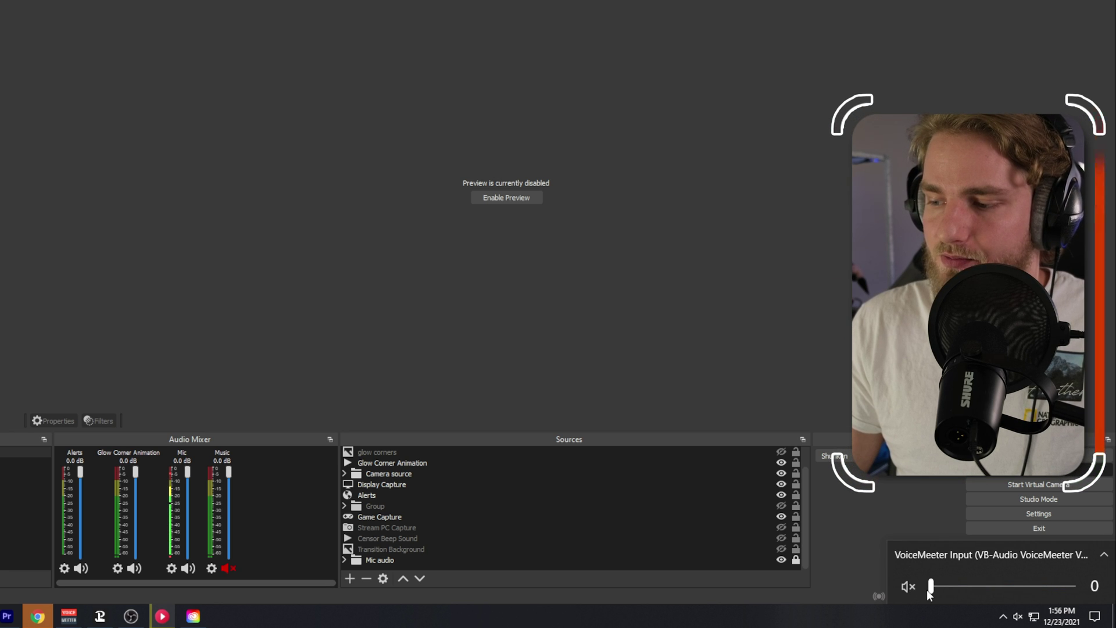
pyautogui.click(827, 473)
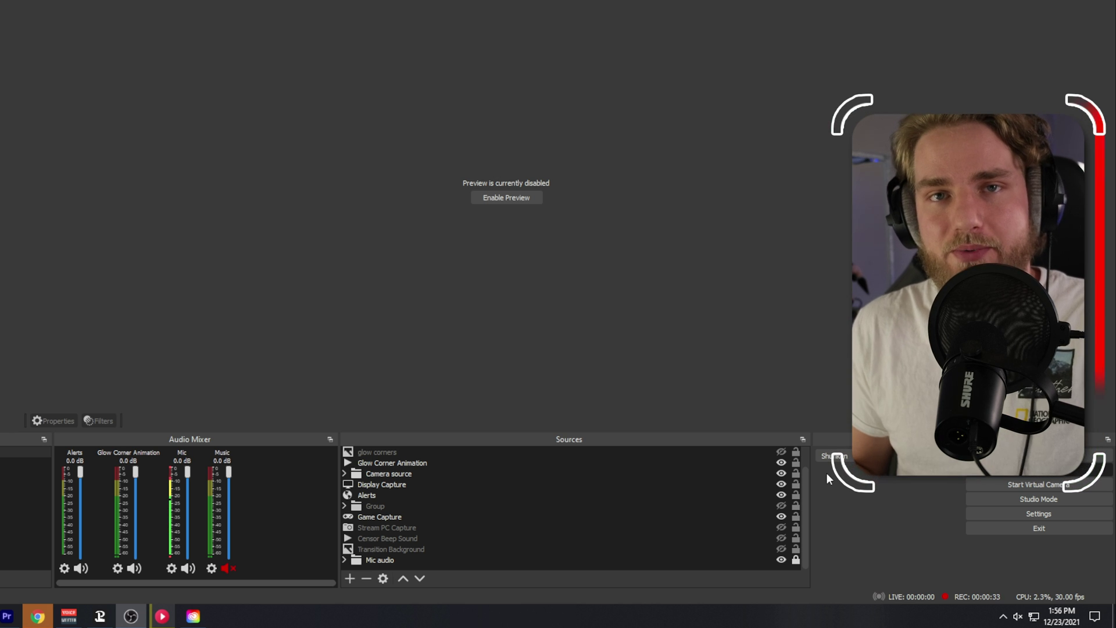
pyautogui.click(213, 568)
pyautogui.click(257, 526)
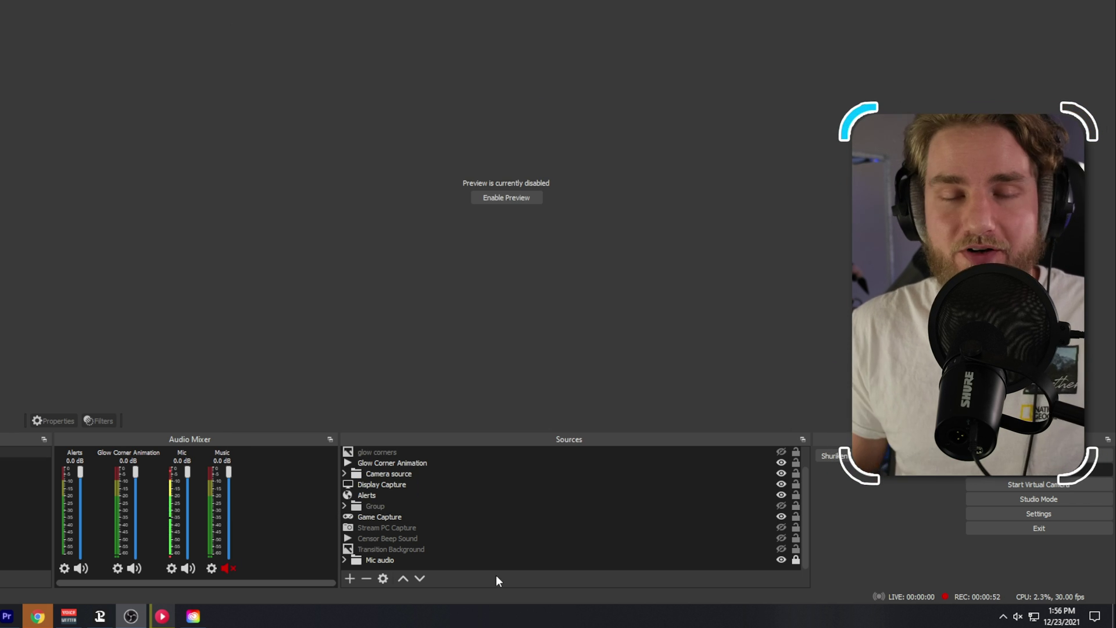
# - Check Music's filters, glance at YouTube Music, then drag the Music fader to -30.8 dB
pyautogui.click(211, 568)
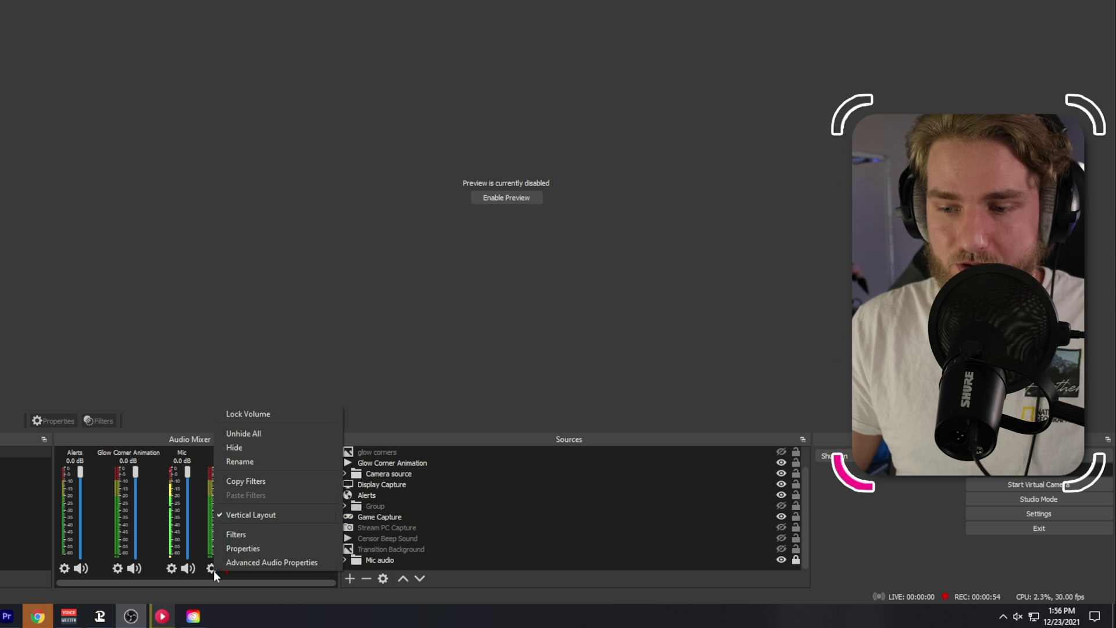
pyautogui.click(249, 532)
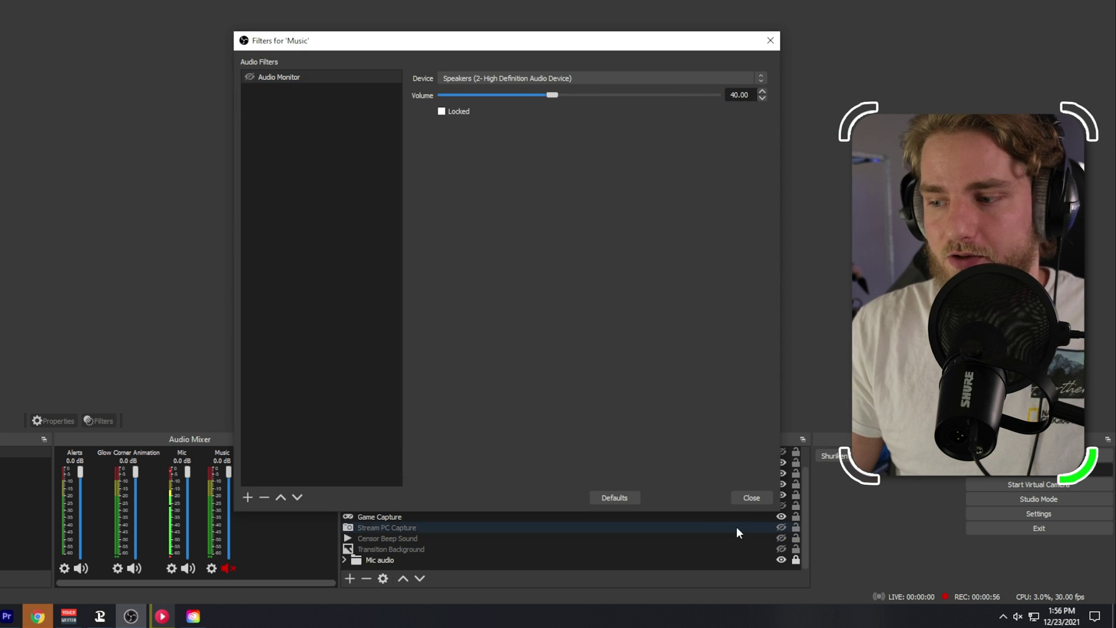
pyautogui.click(750, 498)
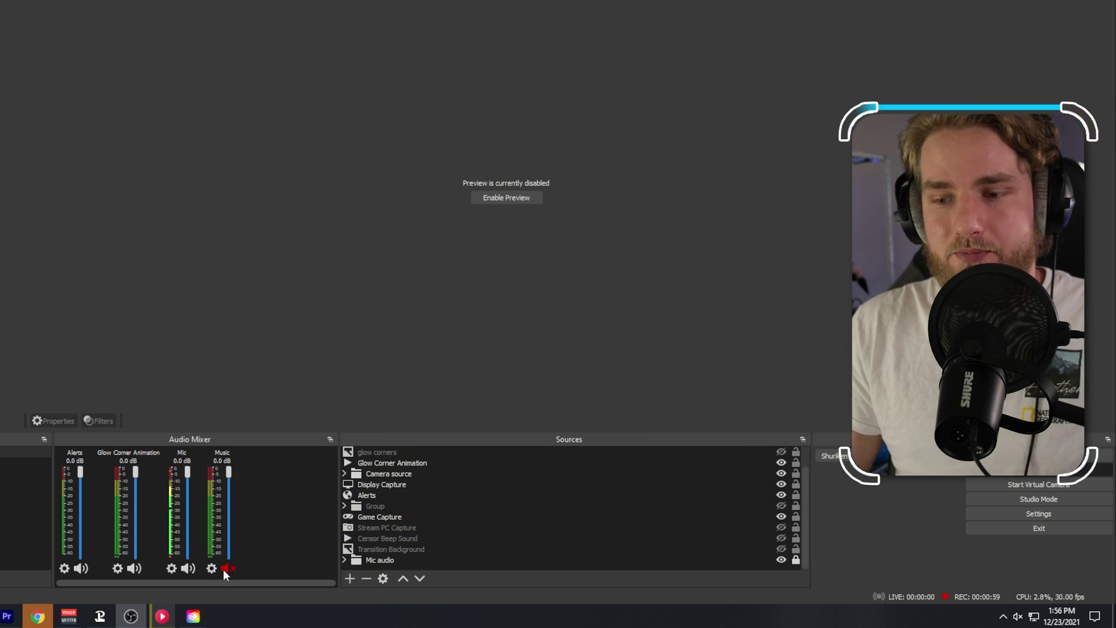
pyautogui.click(163, 614)
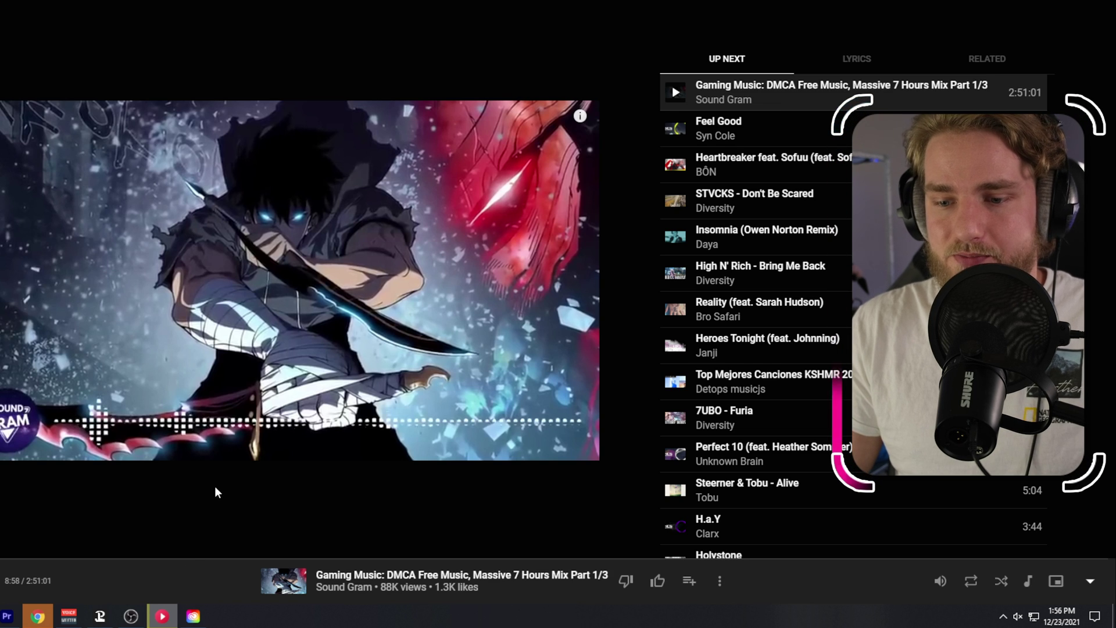
pyautogui.hotkey('alt', 'Tab')
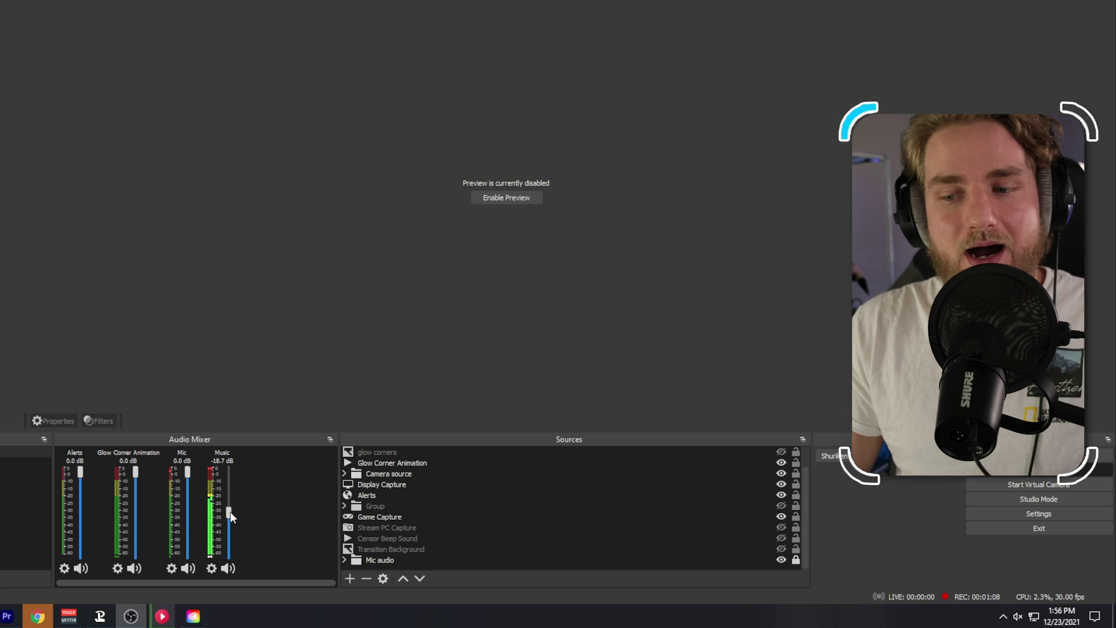
pyautogui.moveTo(231, 527); pyautogui.dragTo(230, 528)
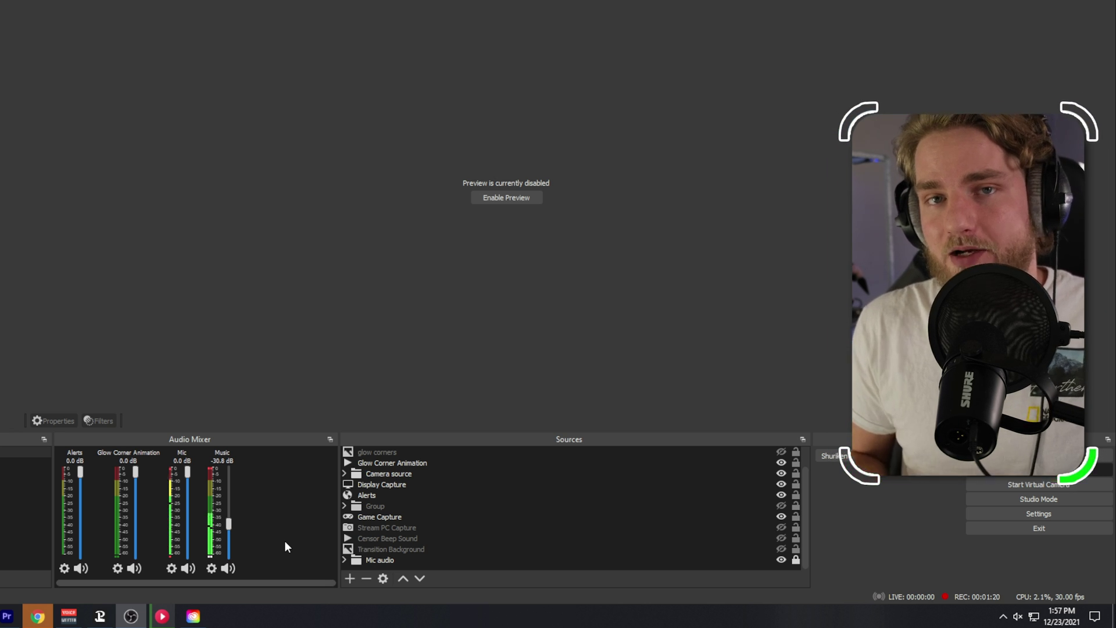
# - Reopen Music's filters, re-enable the Audio Monitor, and drag its volume down from 40
pyautogui.click(209, 567)
pyautogui.click(231, 532)
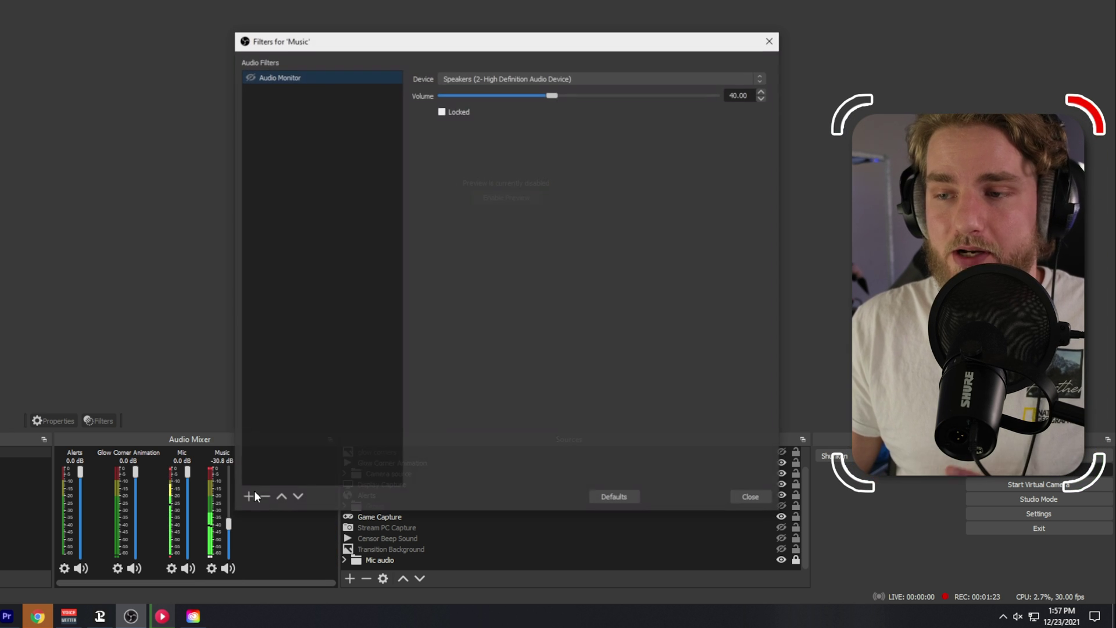
pyautogui.click(249, 76)
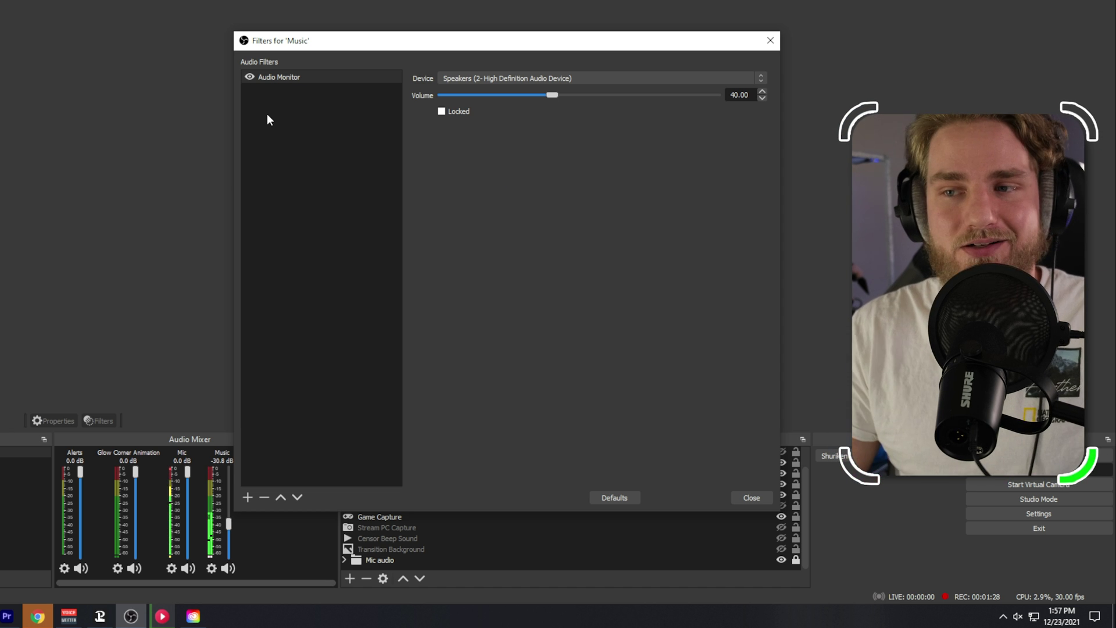
pyautogui.moveTo(554, 95); pyautogui.dragTo(537, 97)
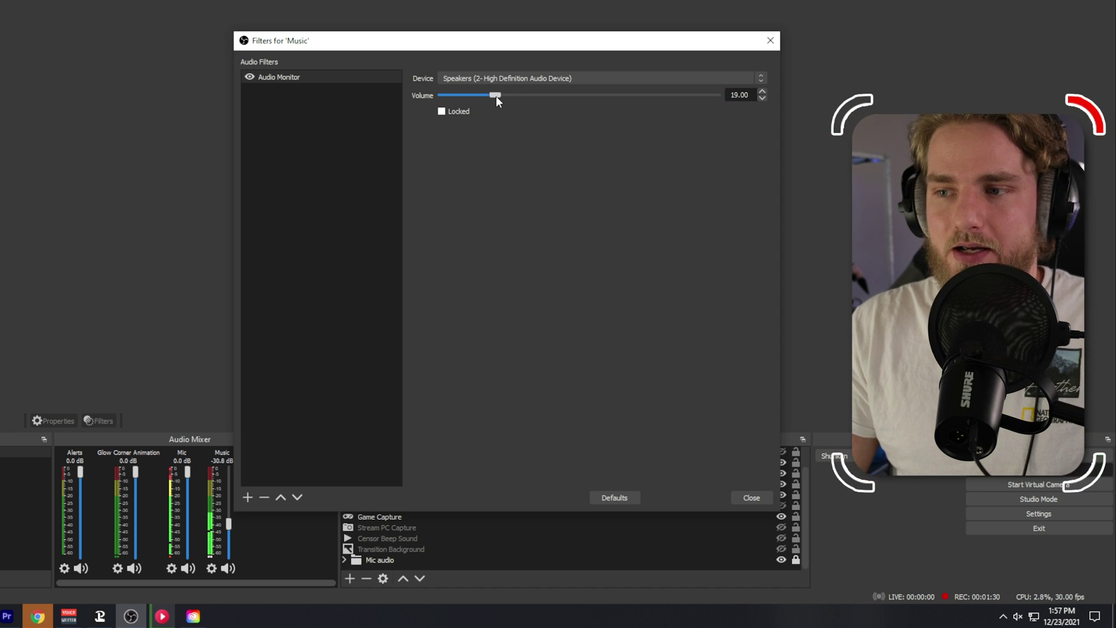